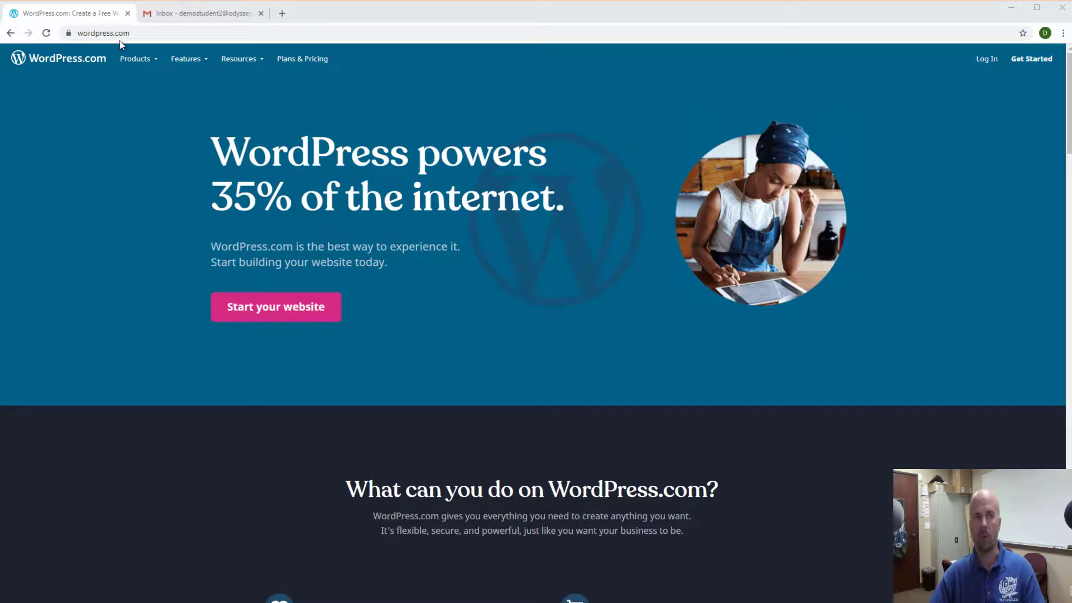
# Start a new website from the WordPress.com homepage and enter the demo email address.
pyautogui.click(172, 12)
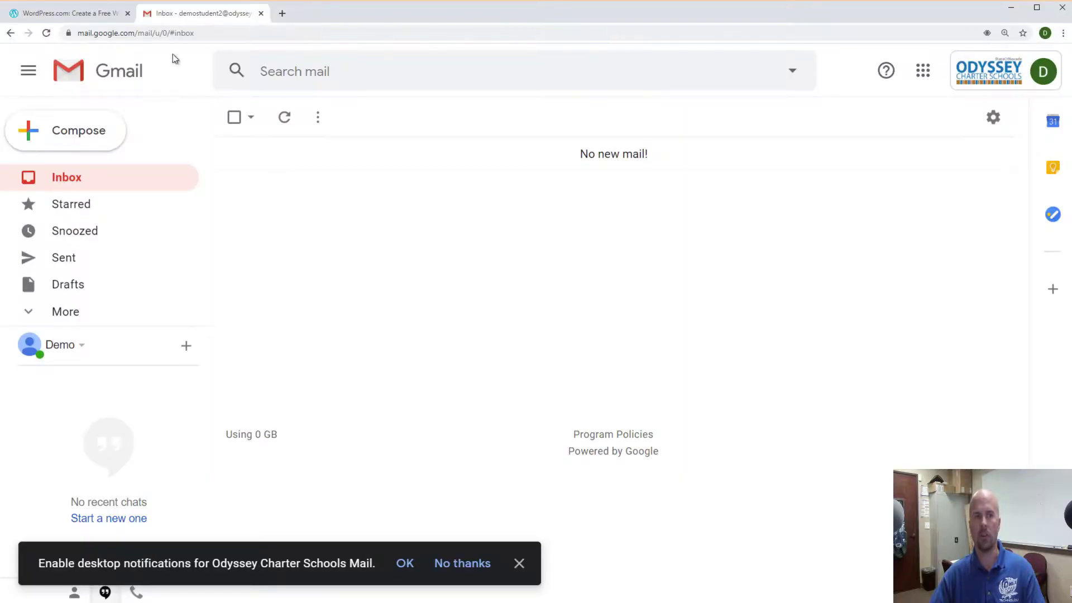
pyautogui.click(83, 16)
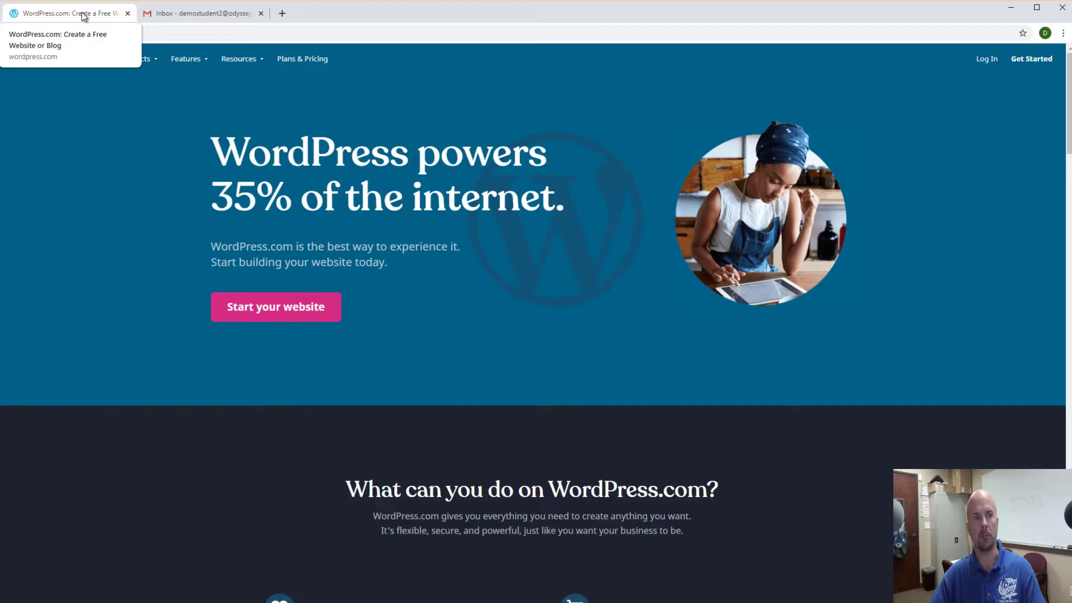
pyautogui.click(275, 311)
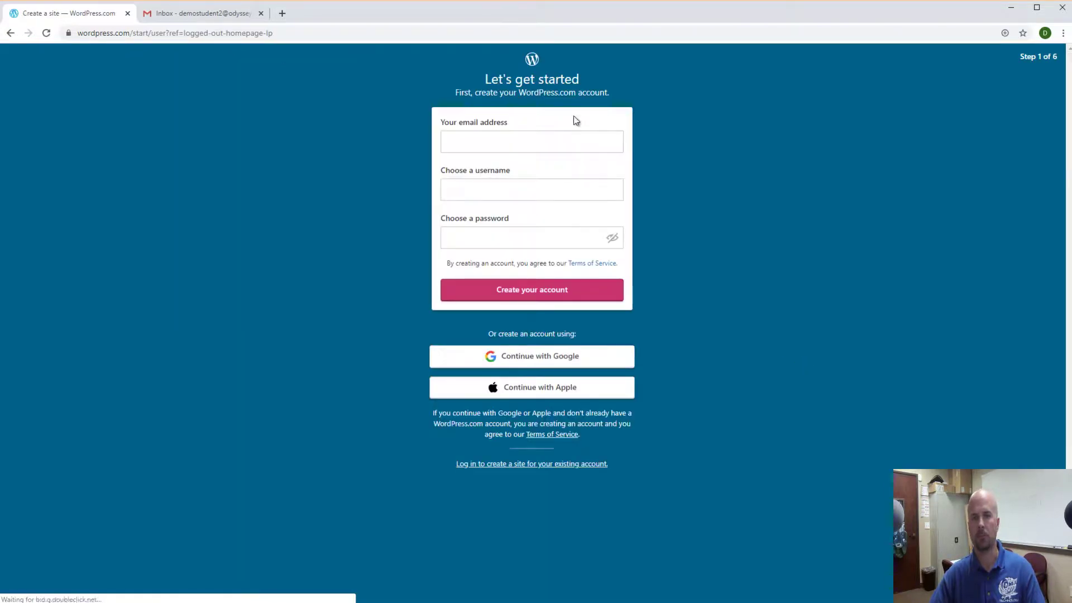
pyautogui.click(455, 141)
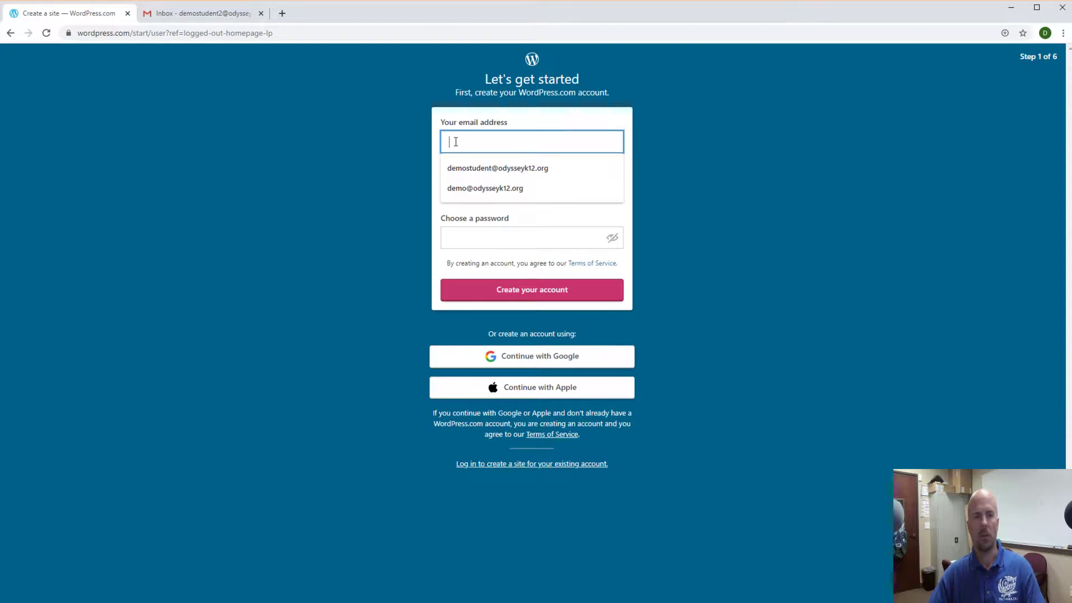
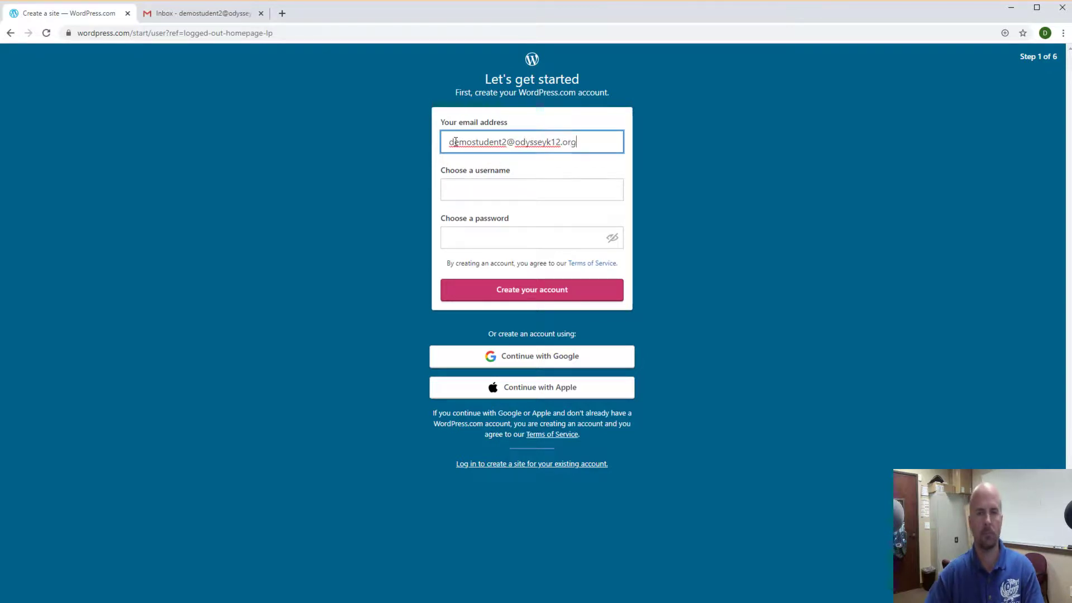
# Replace the already-taken username with ocsdemo.
pyautogui.click(478, 189)
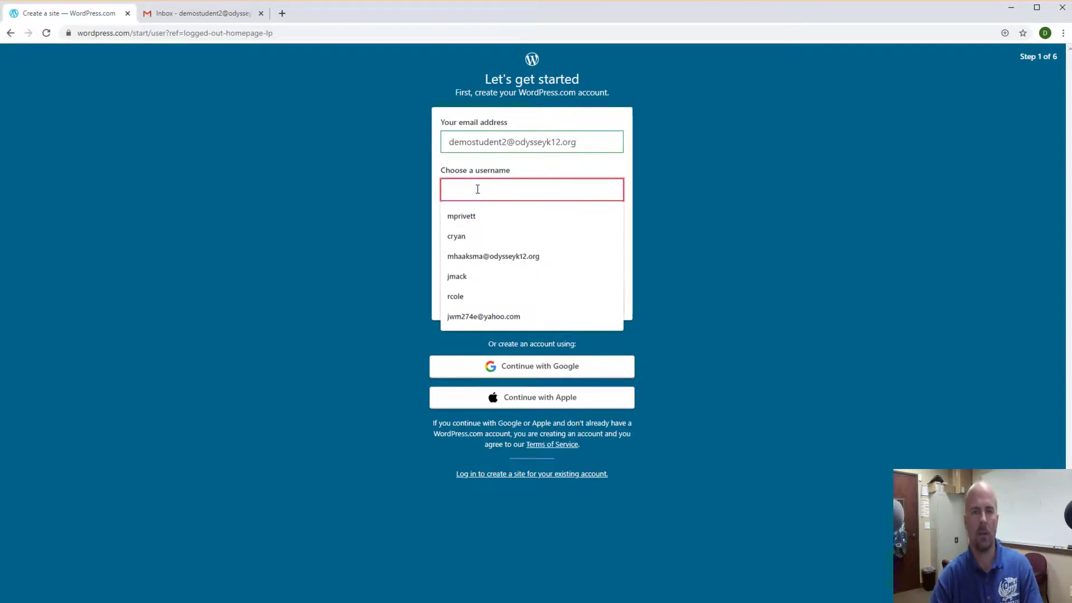
pyautogui.write('demostudent2')
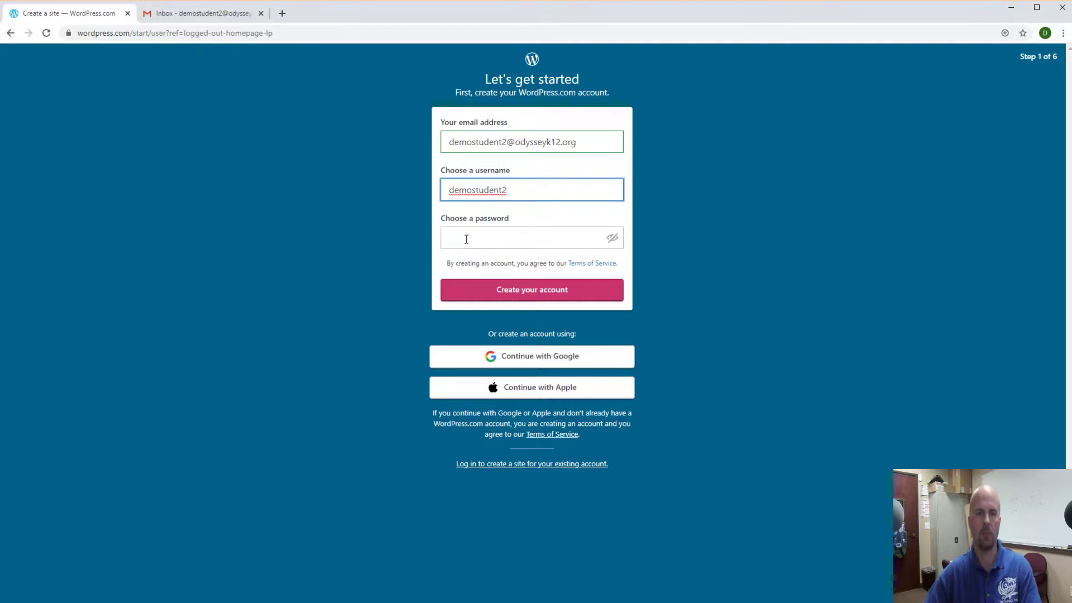
pyautogui.click(467, 239)
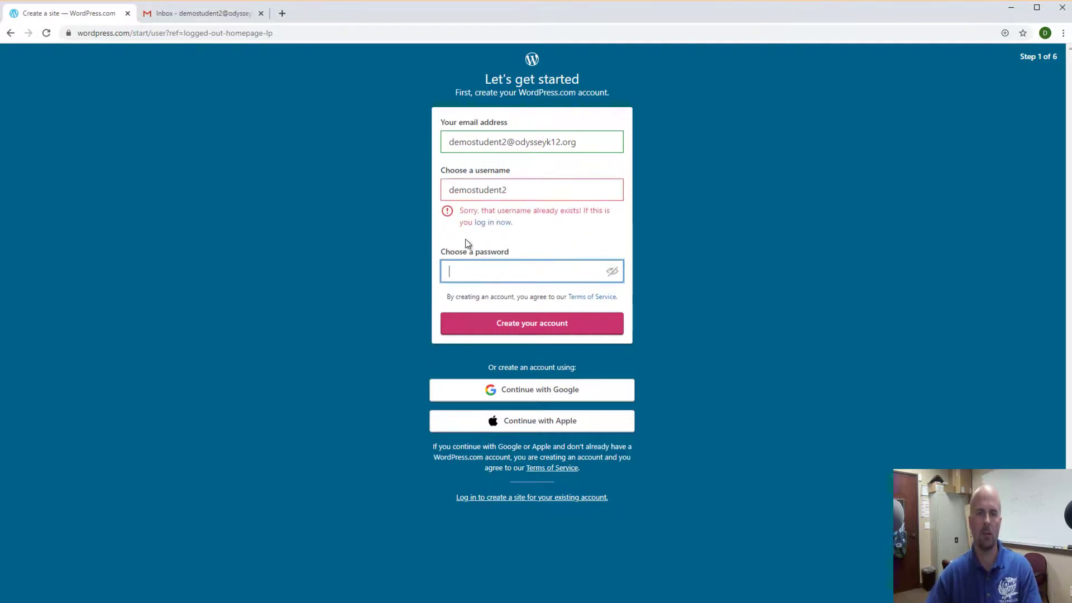
pyautogui.click(512, 190)
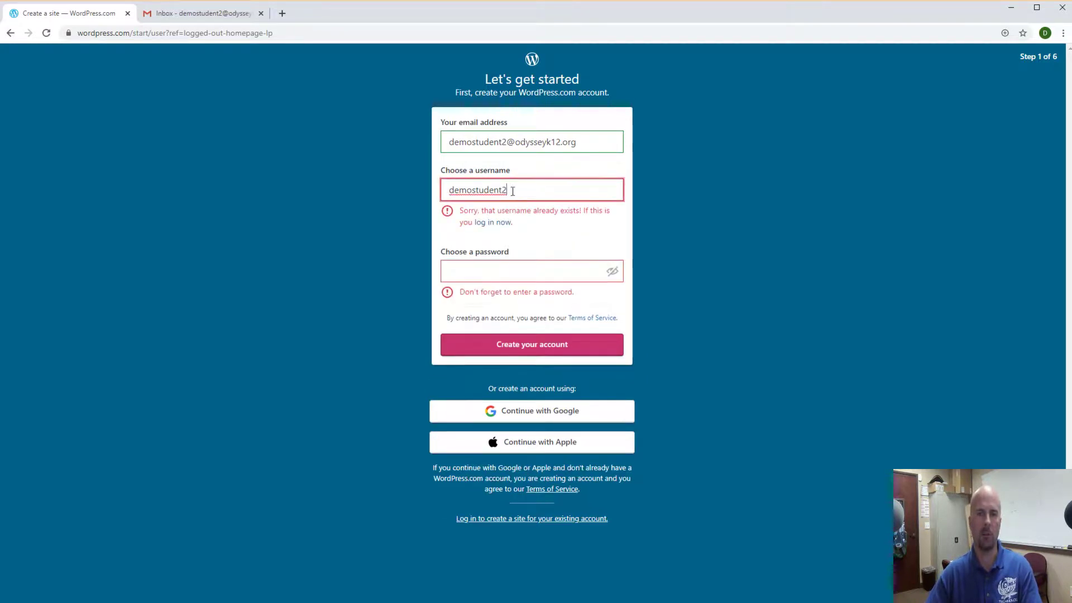
pyautogui.moveTo(507, 191); pyautogui.dragTo(401, 195)
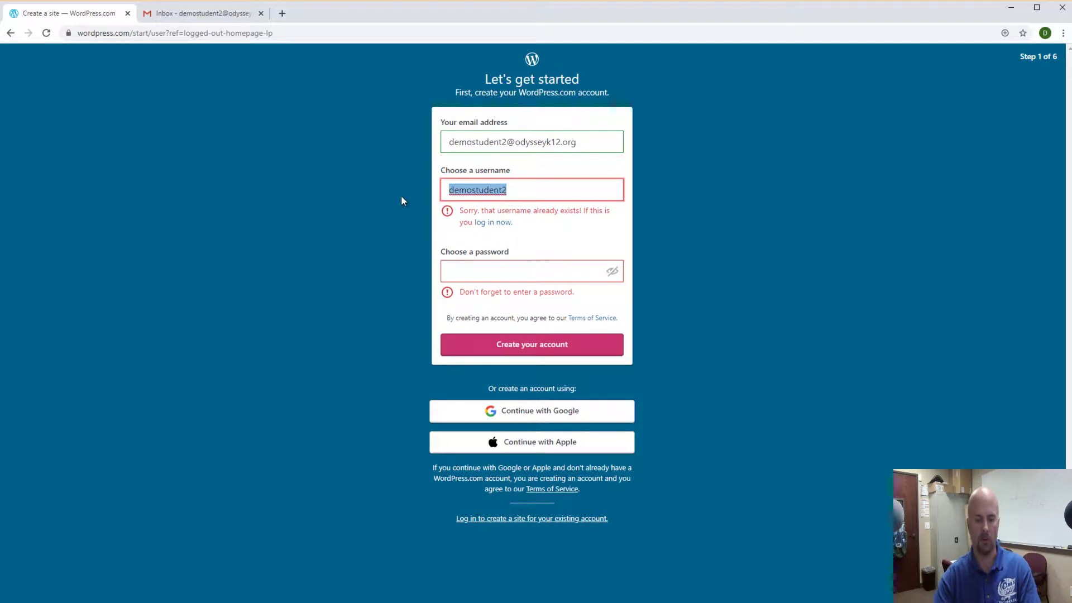
pyautogui.write('ocsdemo')
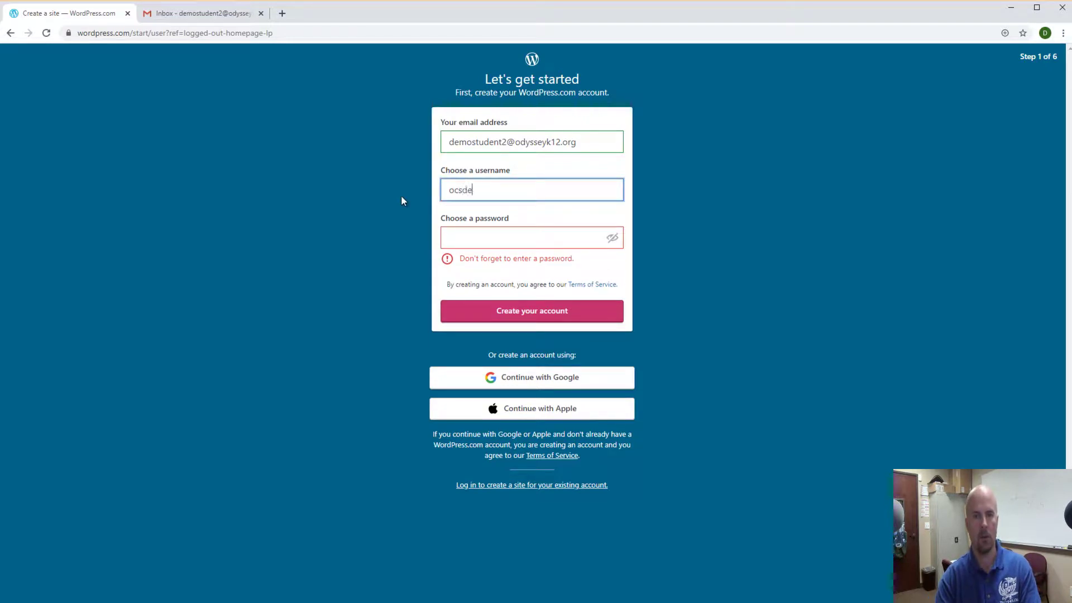
# Enter the account password and create the WordPress.com account.
pyautogui.click(478, 234)
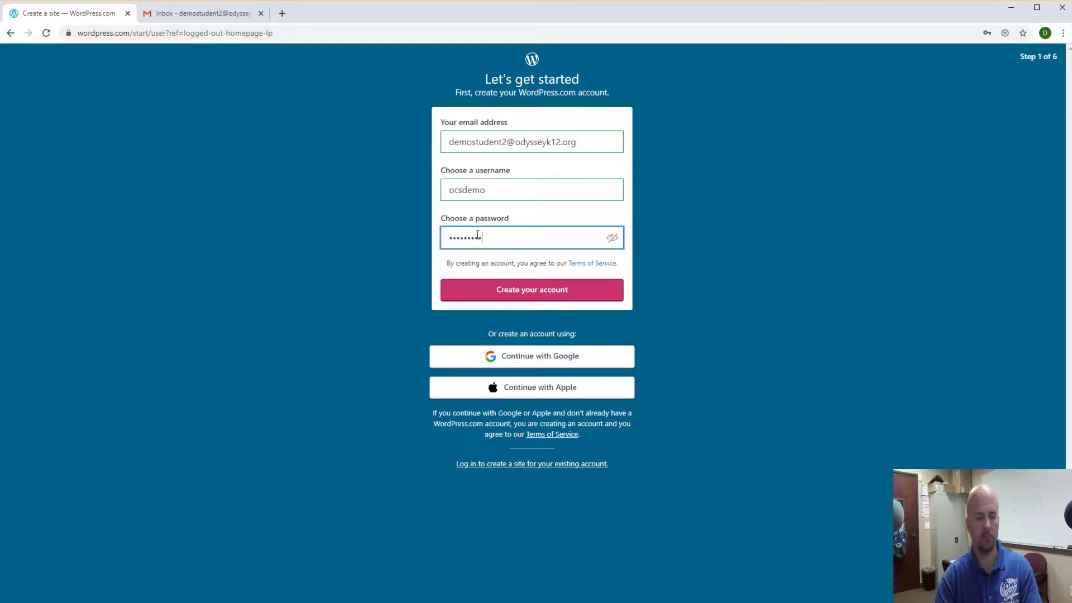
pyautogui.click(532, 289)
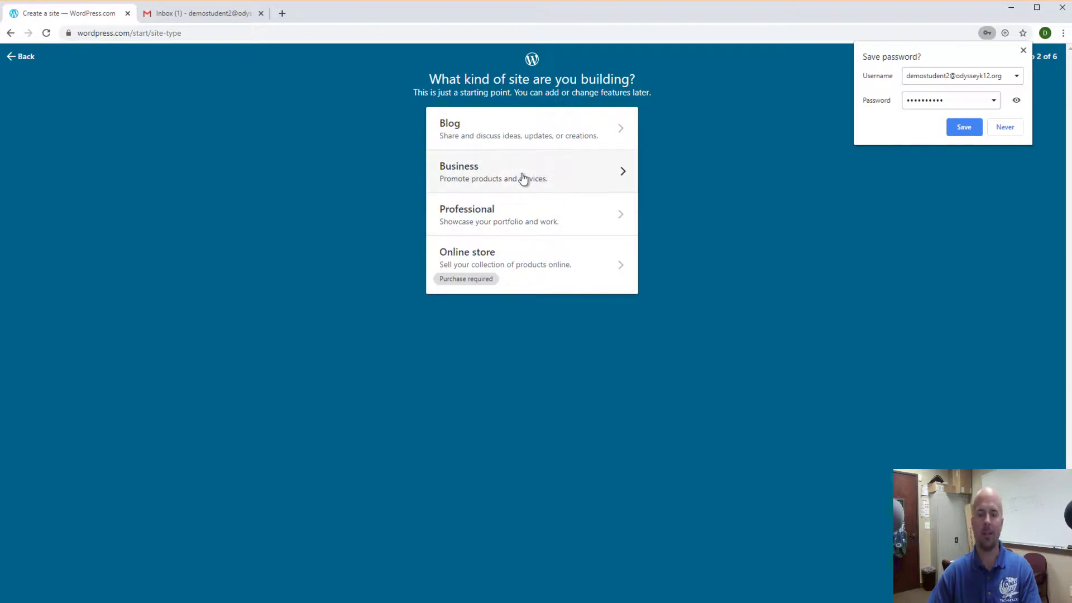
# Choose Business as the site type with Jeep as its topic.
pyautogui.click(482, 180)
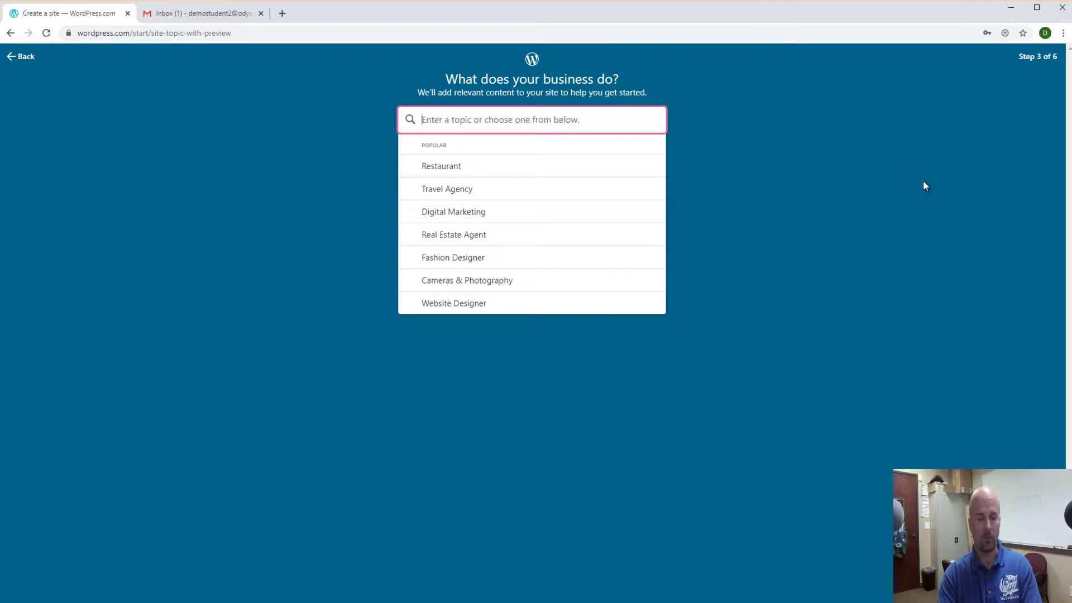
pyautogui.write('Jeep')
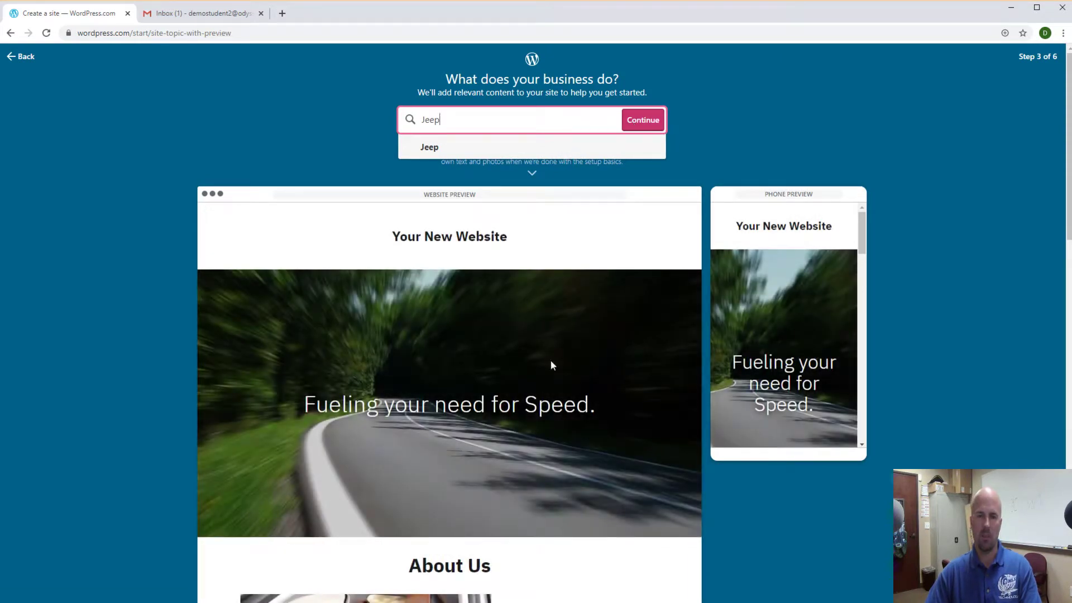
pyautogui.click(642, 122)
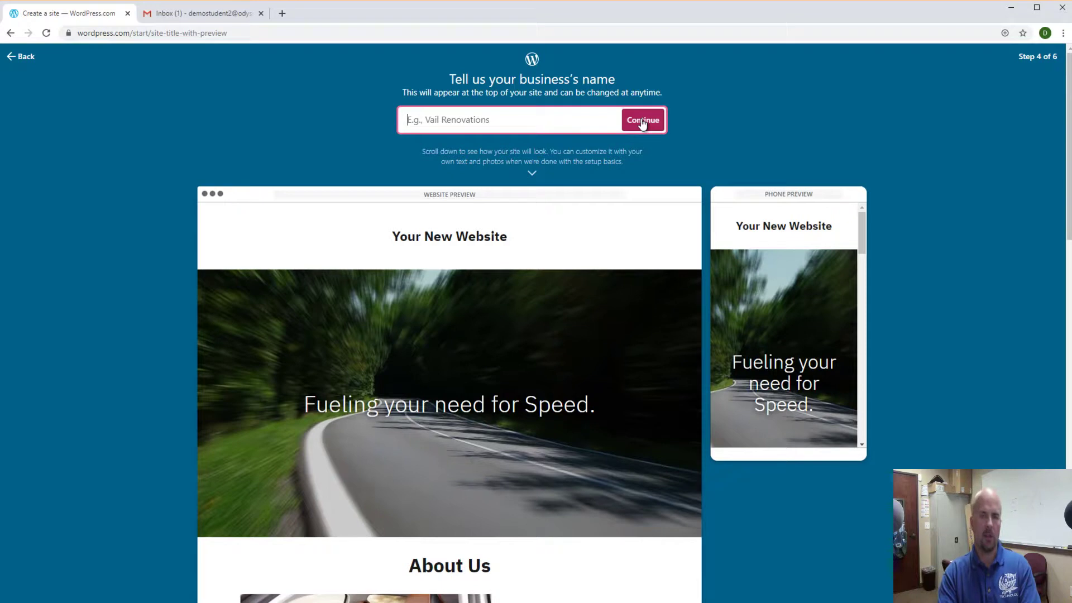
# Enter 'Nevada Jeep Trails' as the business name and continue to domains.
pyautogui.write('N')
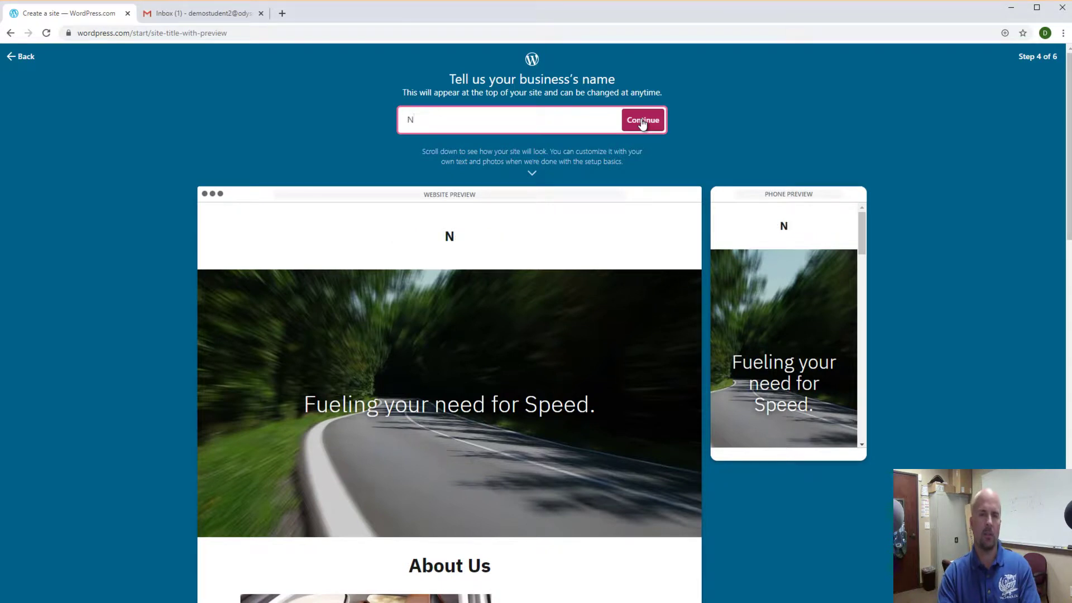
pyautogui.write('evada')
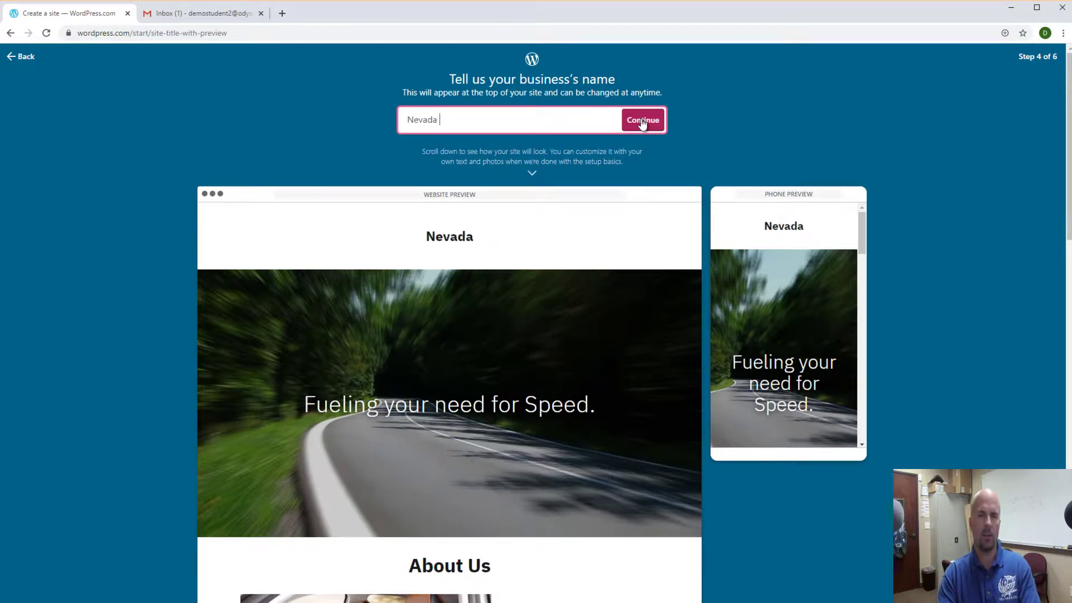
pyautogui.write(' Jeep Tr')
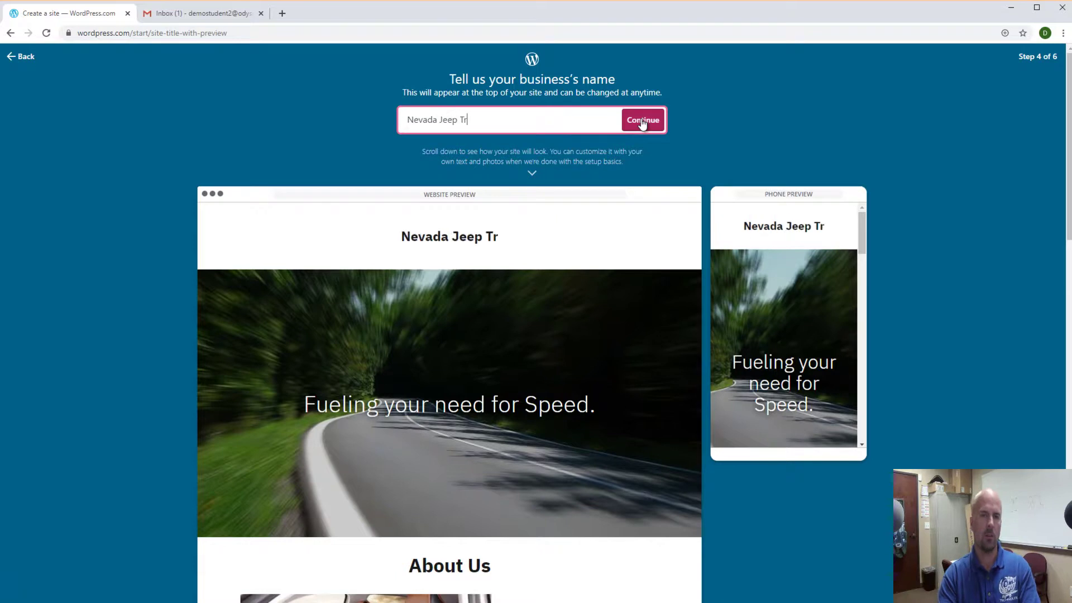
pyautogui.write('ails')
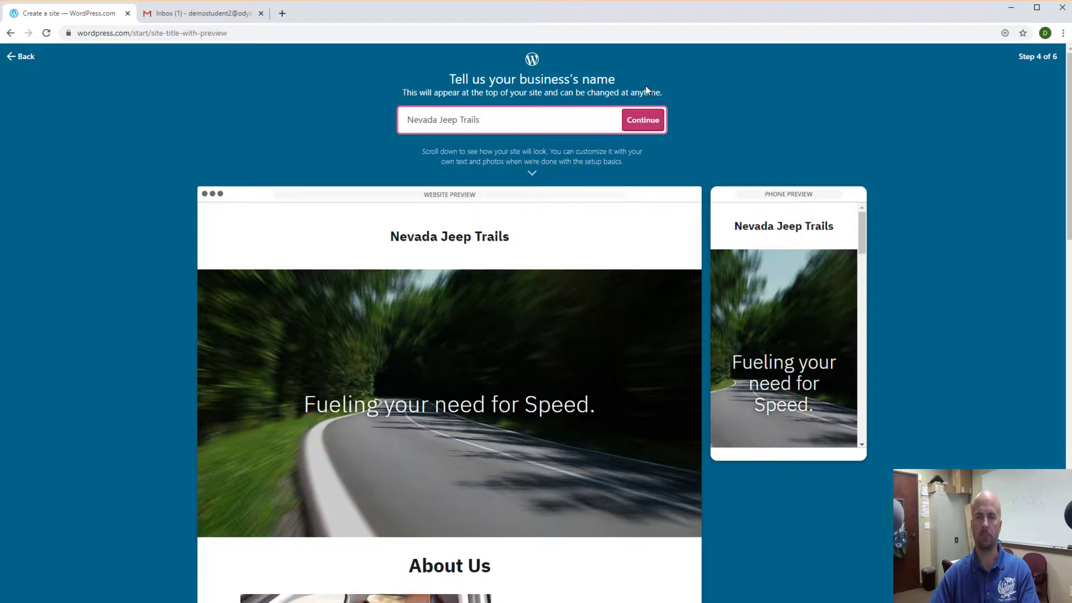
pyautogui.click(643, 126)
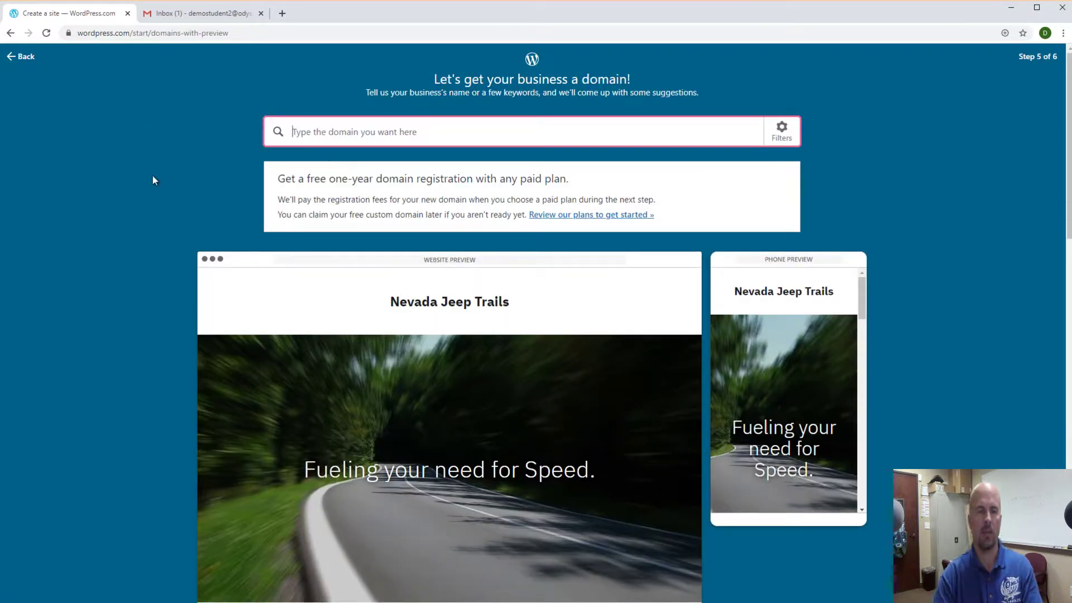
# Search 'nevadaj' and select the free nevadajeeptrails.wordpress.com address.
pyautogui.write('nevadajeeptrails')
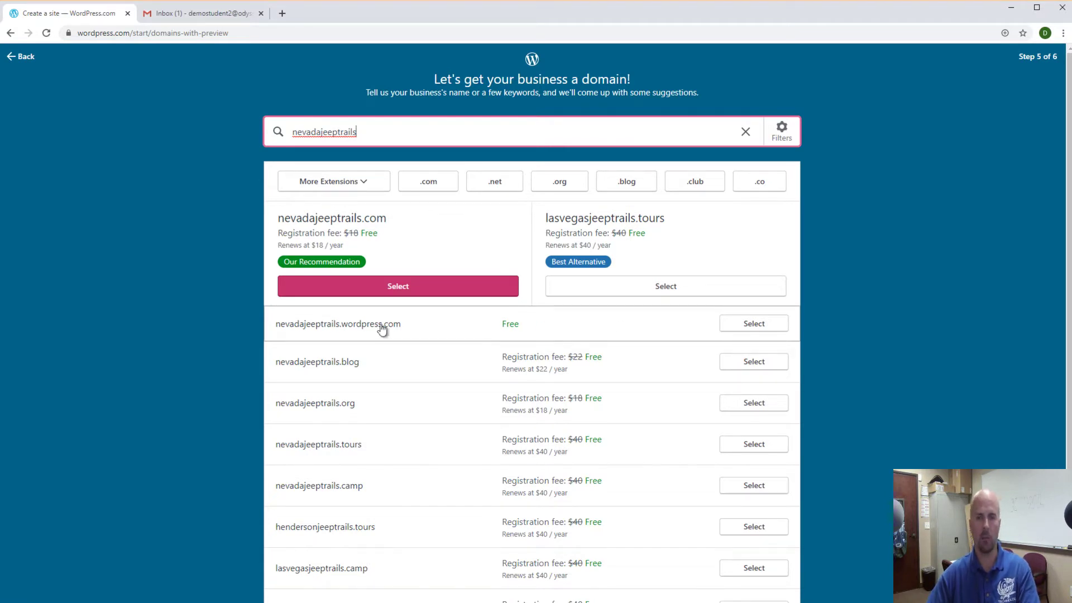
pyautogui.click(754, 324)
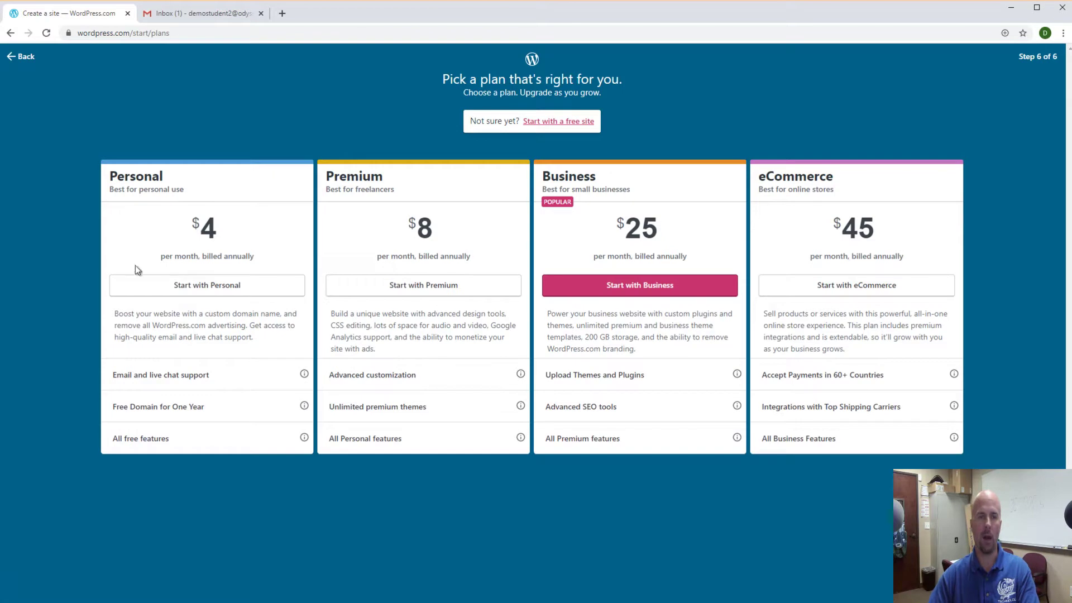
# Create the site on the free plan and expand the 'Launch your site' task.
pyautogui.click(558, 122)
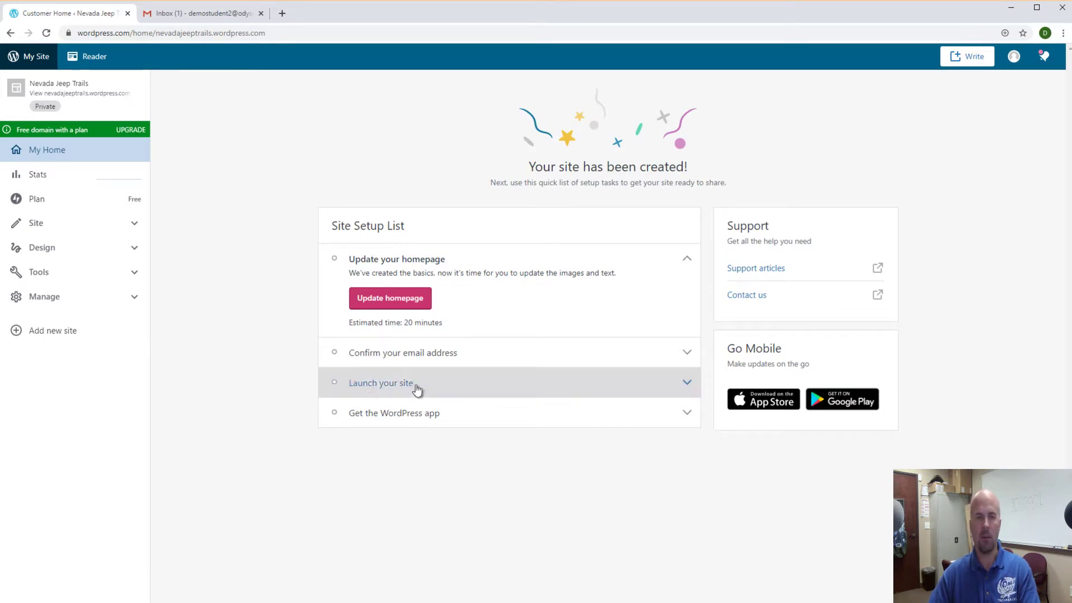
pyautogui.click(392, 388)
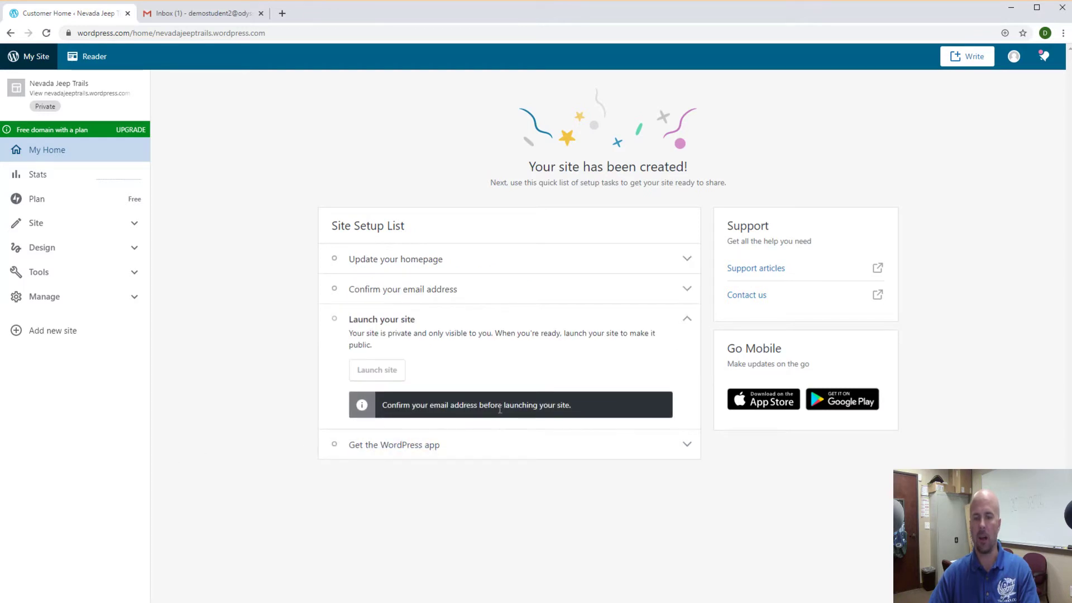
# Confirm the account email via the 'Activate ocsdemo' message in Gmail.
pyautogui.click(187, 17)
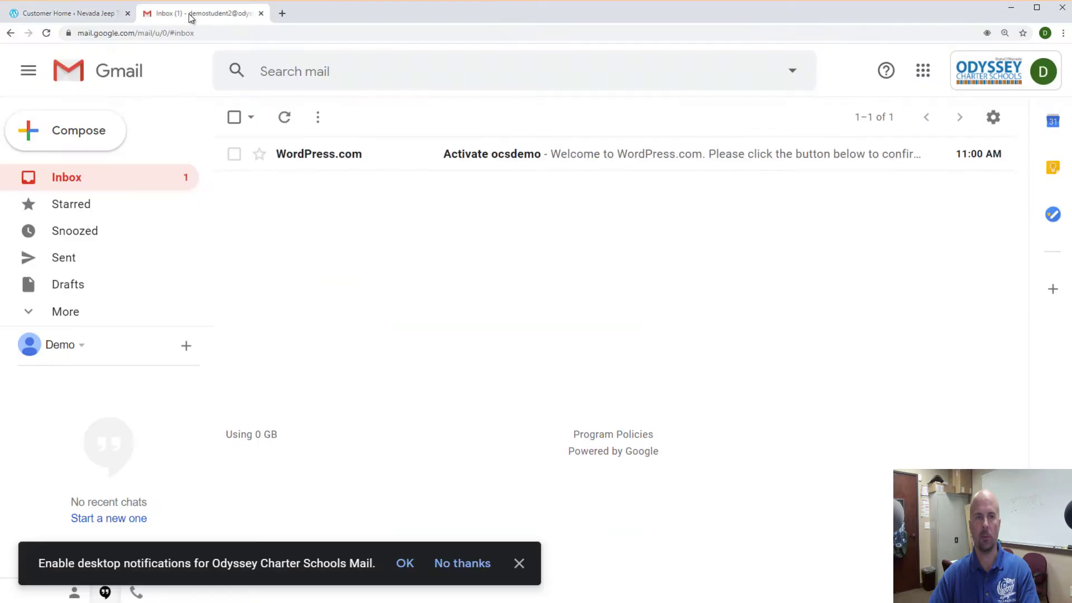
pyautogui.click(530, 160)
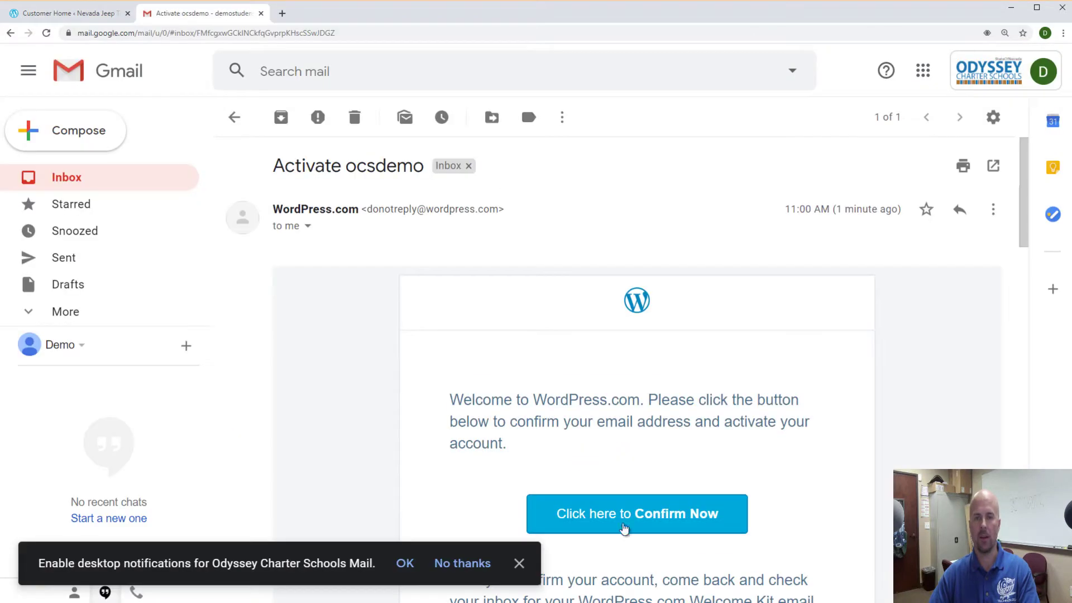
pyautogui.click(635, 513)
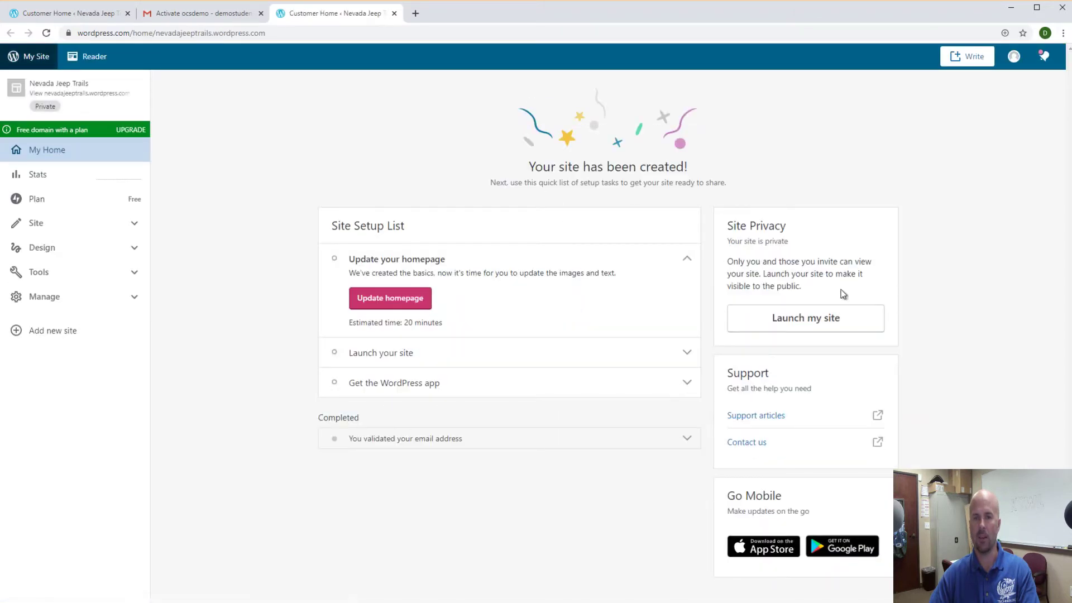
# Launch the site, skipping the domain purchase and continuing with the free site.
pyautogui.click(802, 323)
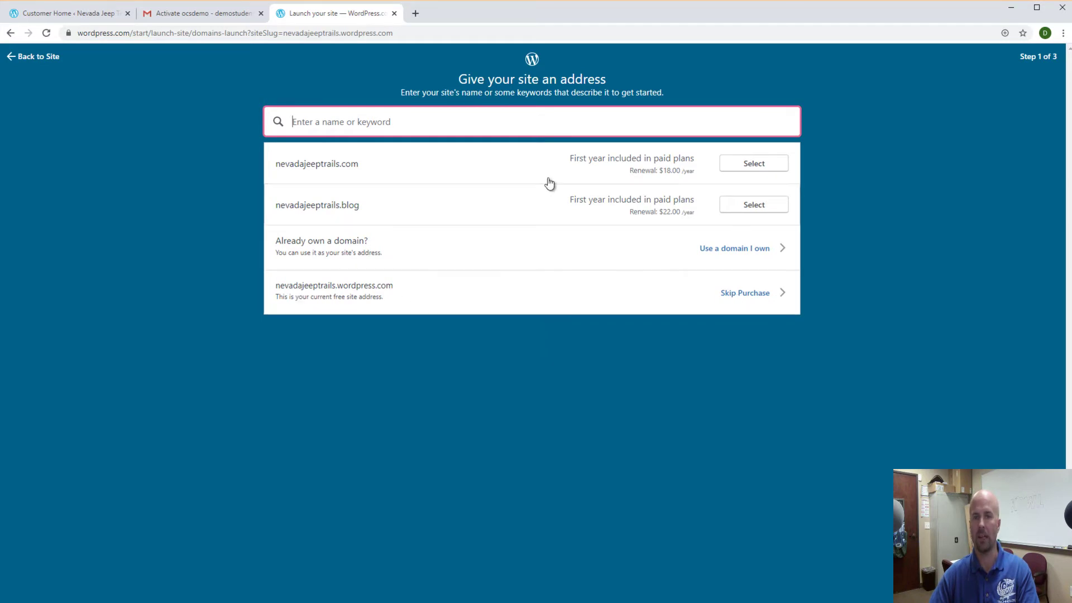
pyautogui.click(743, 300)
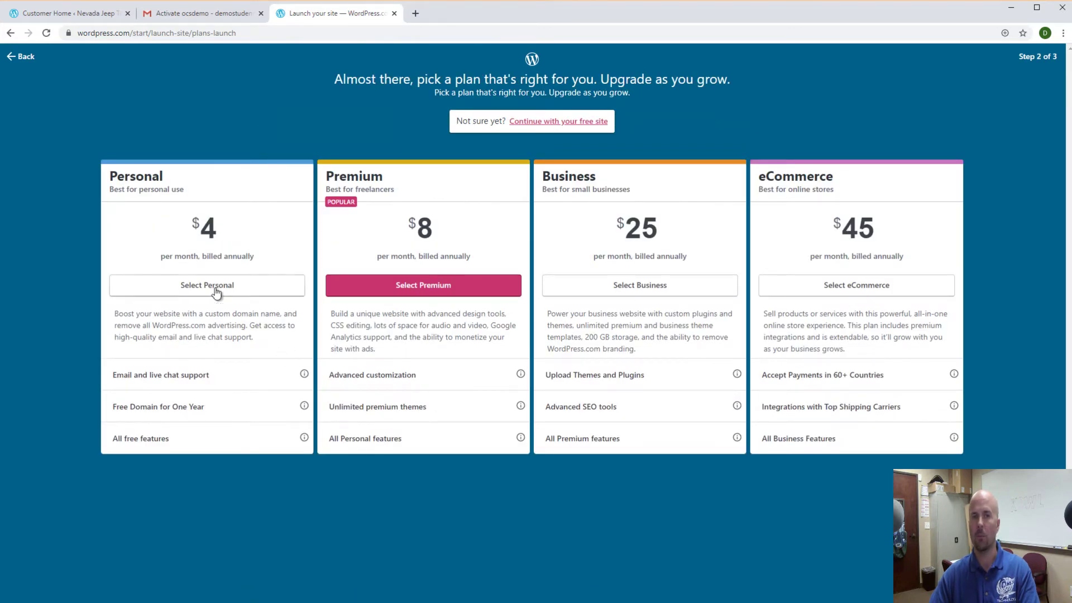
pyautogui.click(551, 124)
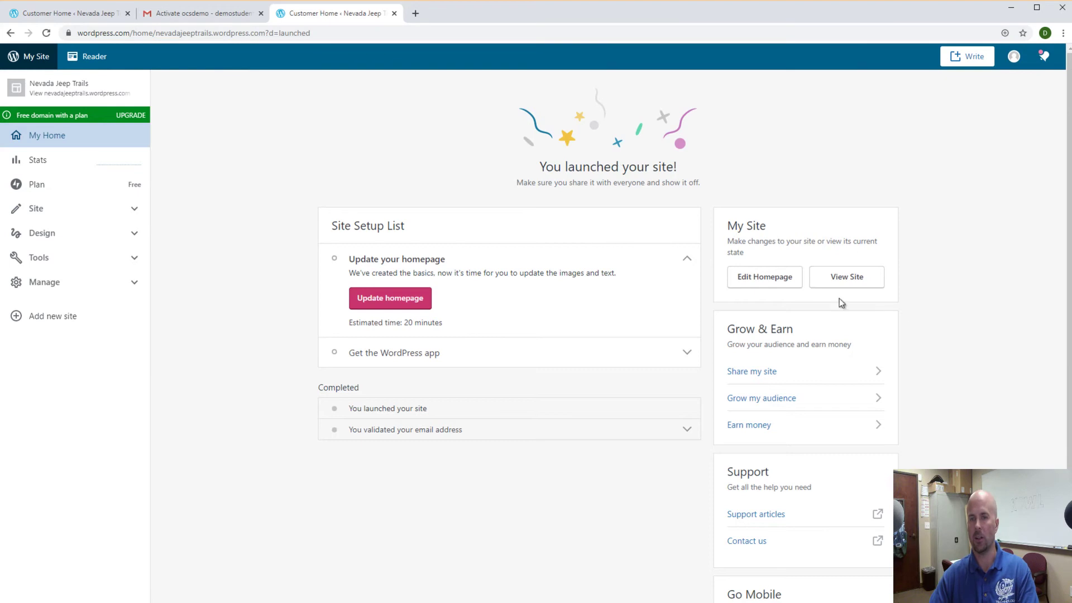
# View the live site and select its nevadajeeptrails.wordpress.com URL in the address bar.
pyautogui.click(845, 278)
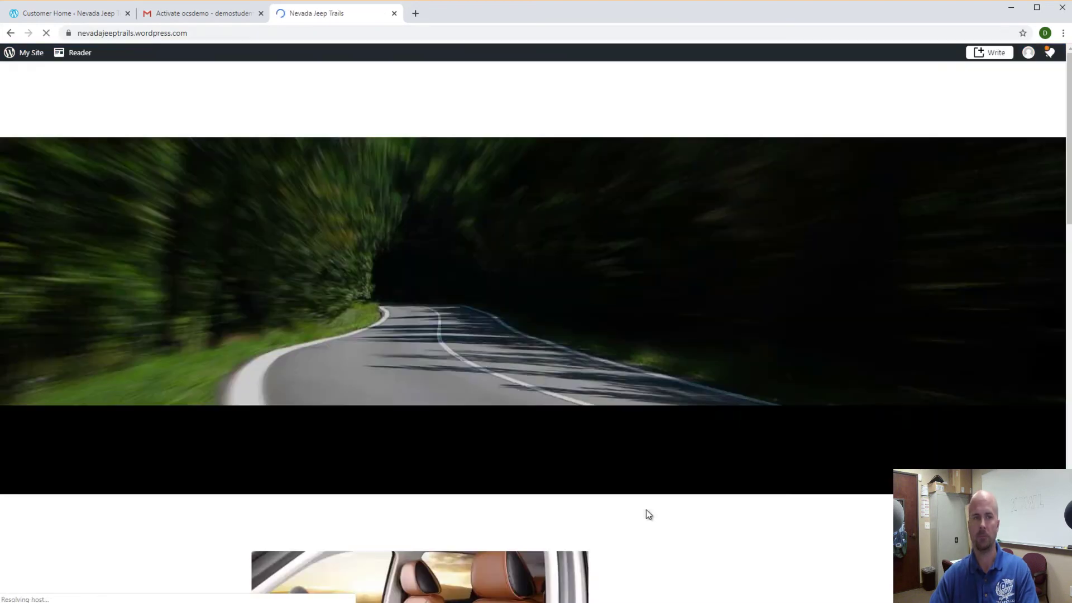
pyautogui.click(106, 35)
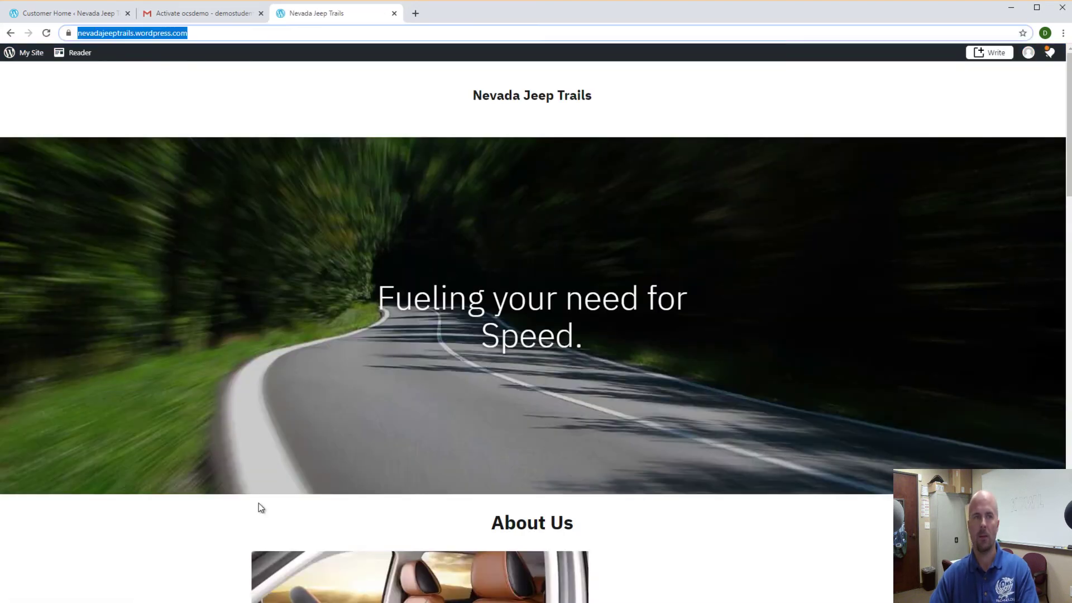